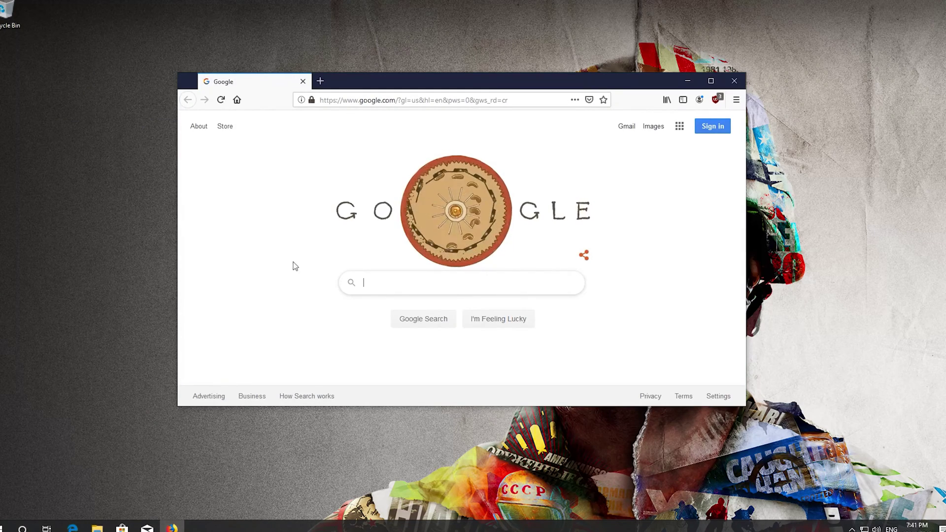
Load the copied DirectX SDK download link in Firefox with Paste & Go.
{"action": "right_click", "coordinate": [405, 100]}
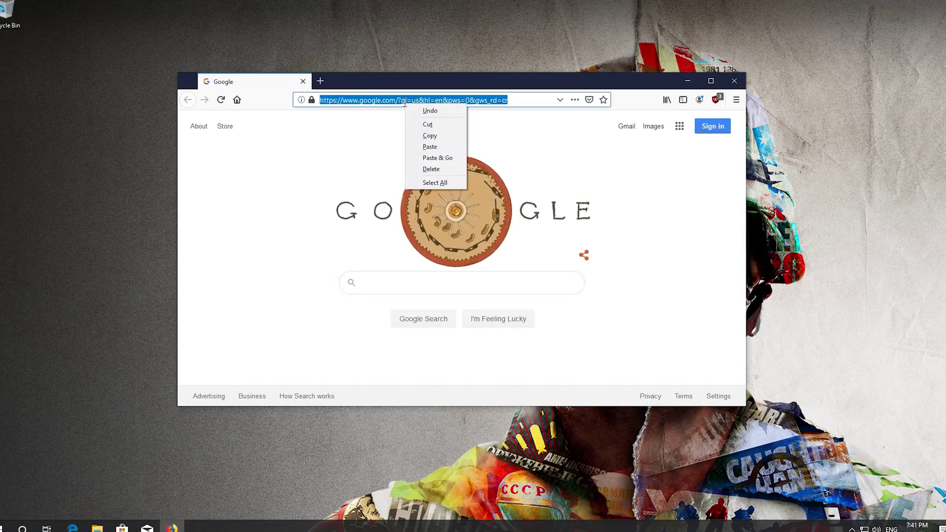
{"action": "left_click", "coordinate": [430, 159]}
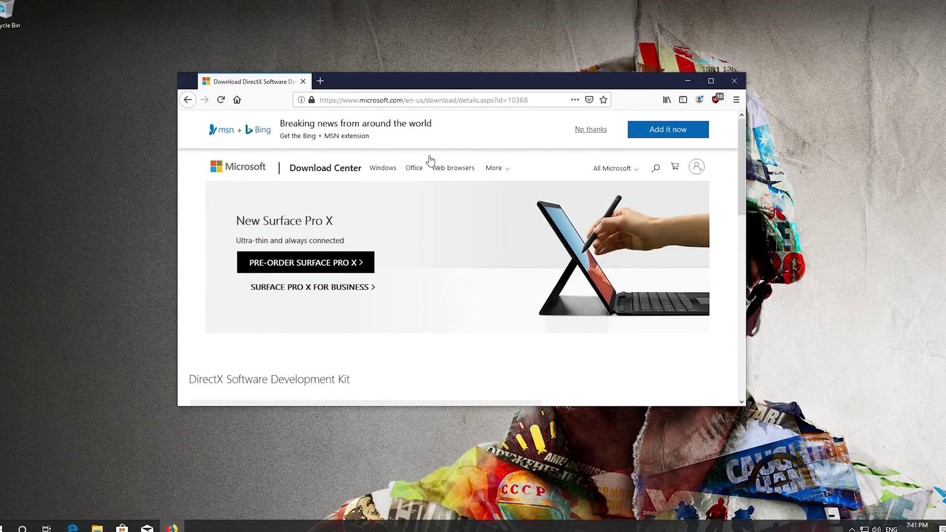
Download and save the English DirectX SDK installer dxsdk_aug2006.exe (507 MB).
{"action": "scroll", "coordinate": [429, 177], "scroll_direction": "down", "scroll_amount": 2}
{"action": "scroll", "coordinate": [425, 194], "scroll_direction": "down", "scroll_amount": 3}
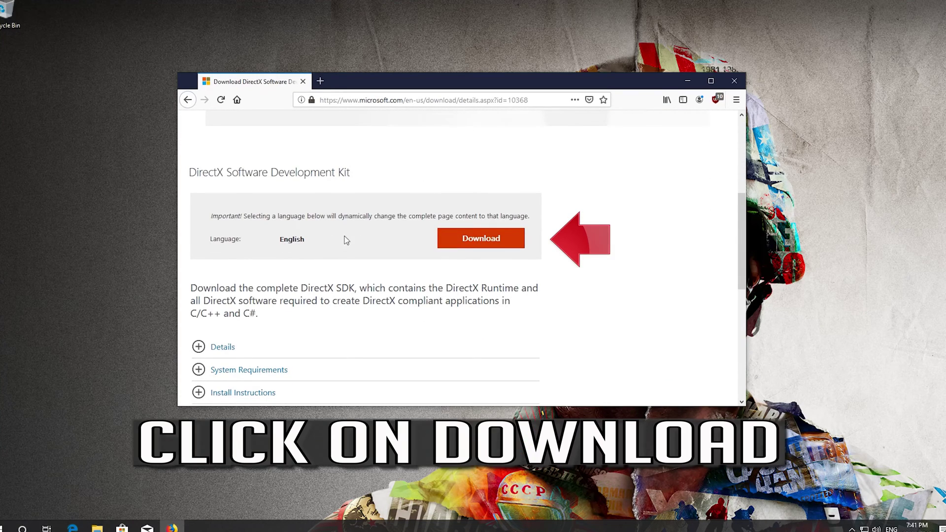
{"action": "left_click", "coordinate": [487, 246]}
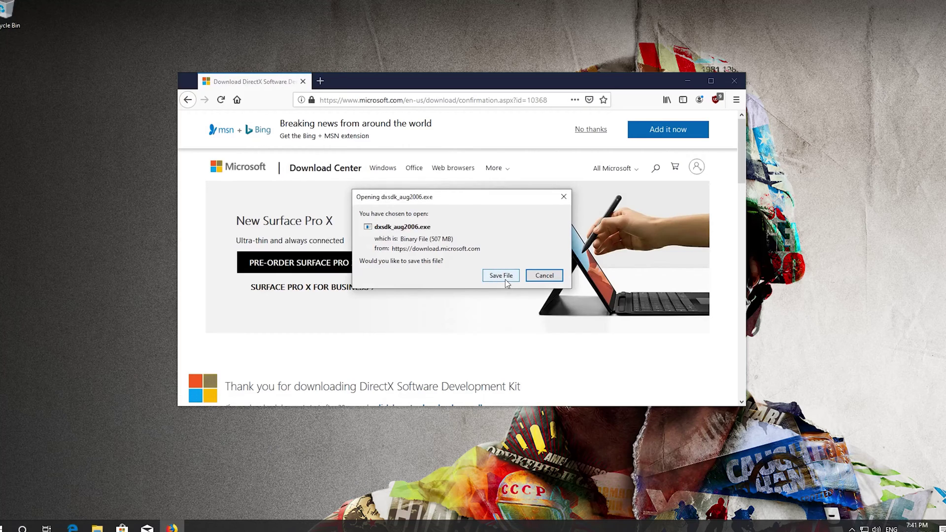
{"action": "left_click", "coordinate": [505, 281]}
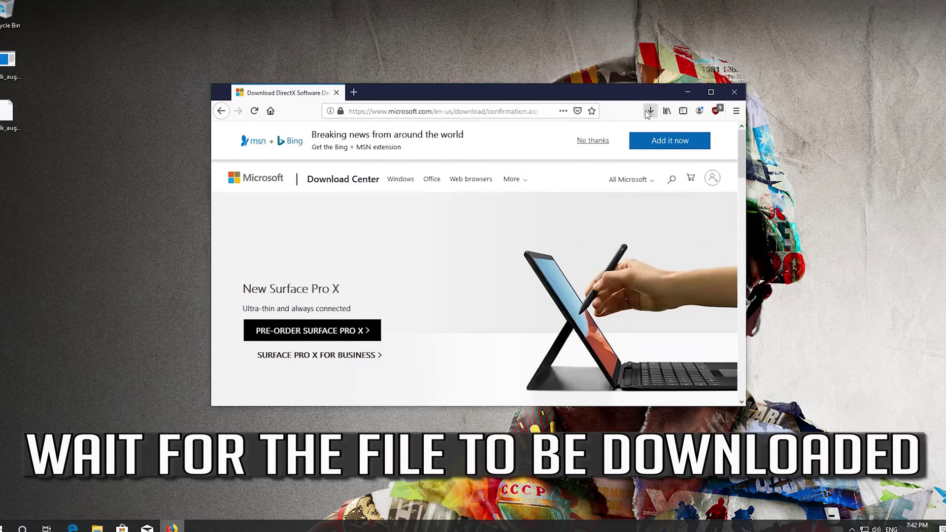
{"action": "left_click", "coordinate": [648, 113]}
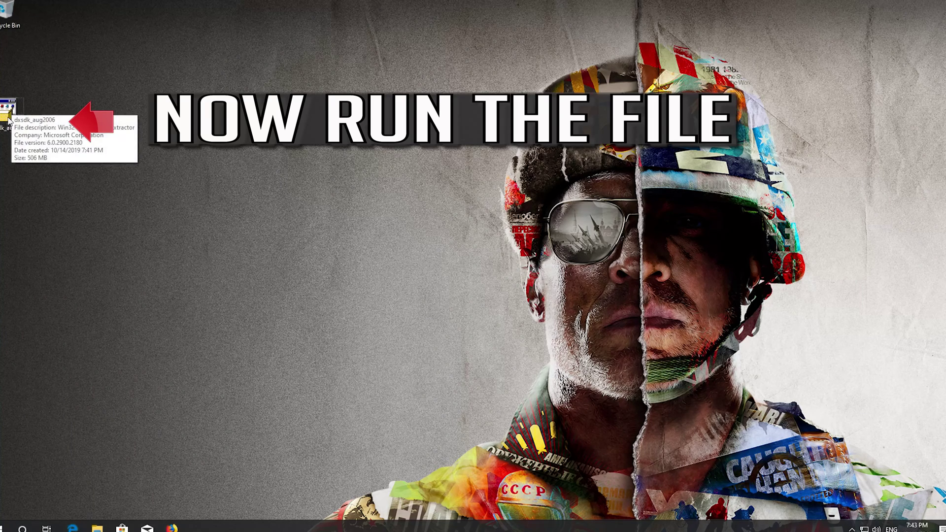
Run dxsdk_aug2006 from the desktop and accept the DirectX August 2006 SDK license.
{"action": "double_click", "coordinate": [9, 120]}
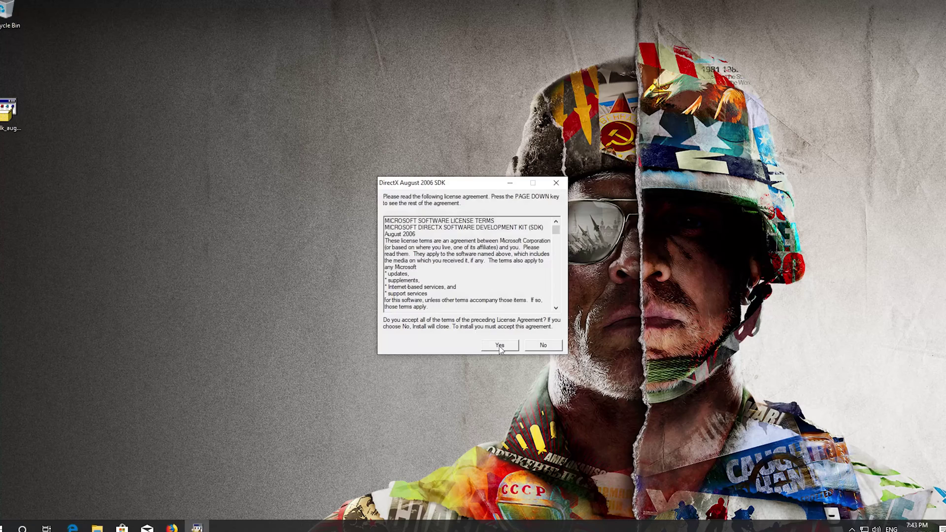
{"action": "left_click", "coordinate": [499, 347]}
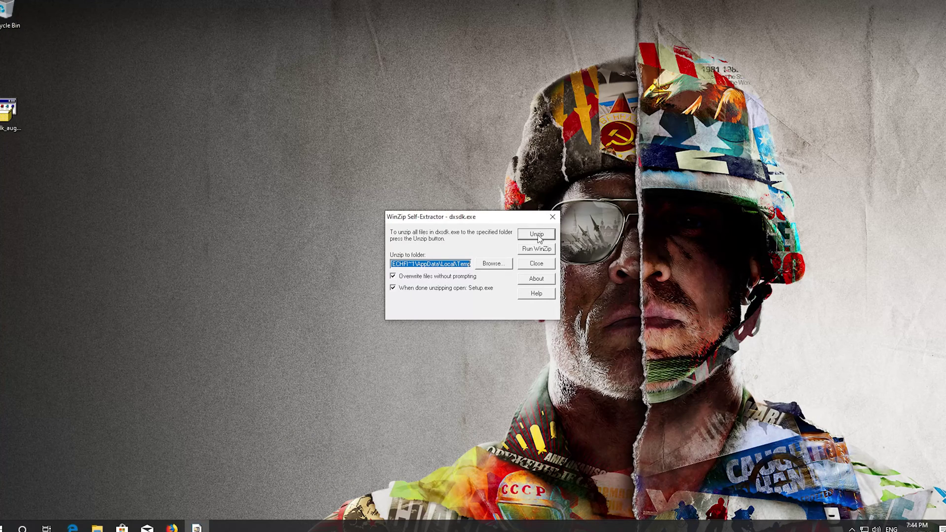
Unzip all 3171 SDK files with WinZip Self-Extractor and confirm the success message.
{"action": "left_click", "coordinate": [538, 237]}
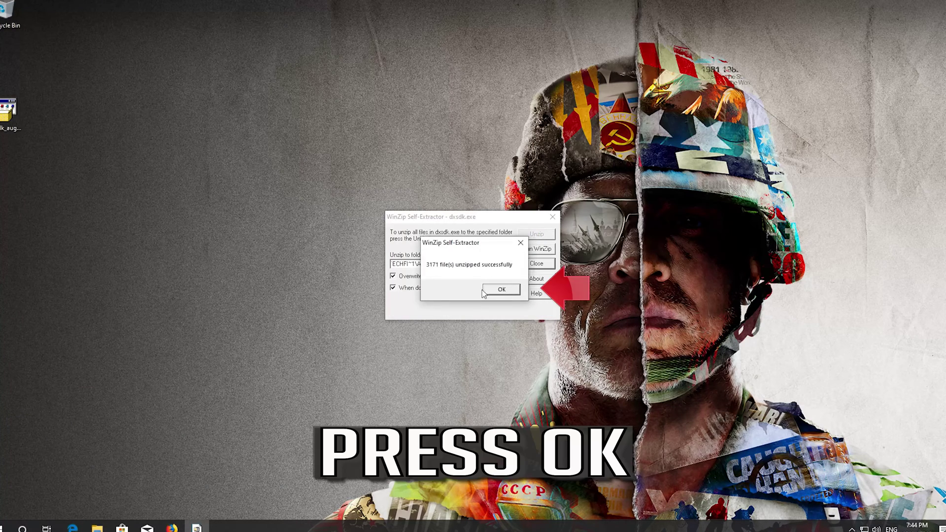
{"action": "left_click", "coordinate": [506, 294]}
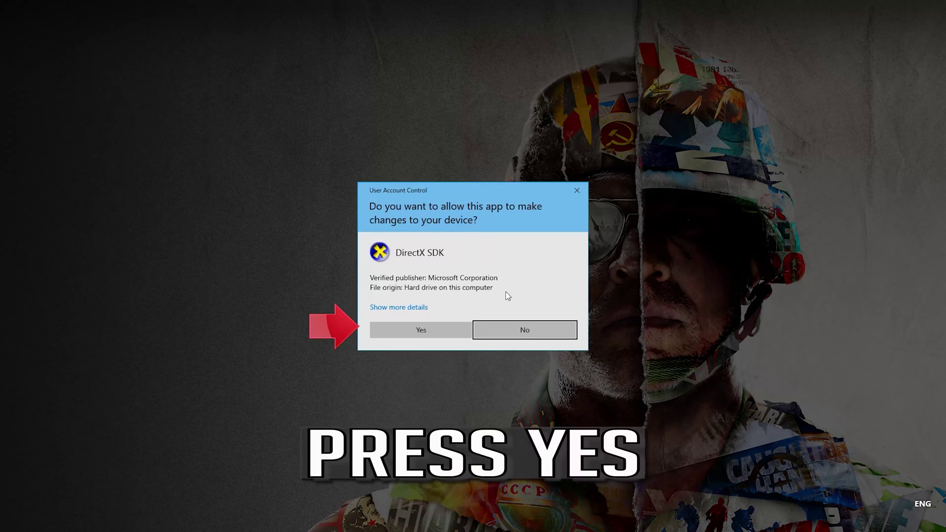
Allow setup through UAC and download and install the .NET Framework 3.5 feature.
{"action": "left_click", "coordinate": [417, 331]}
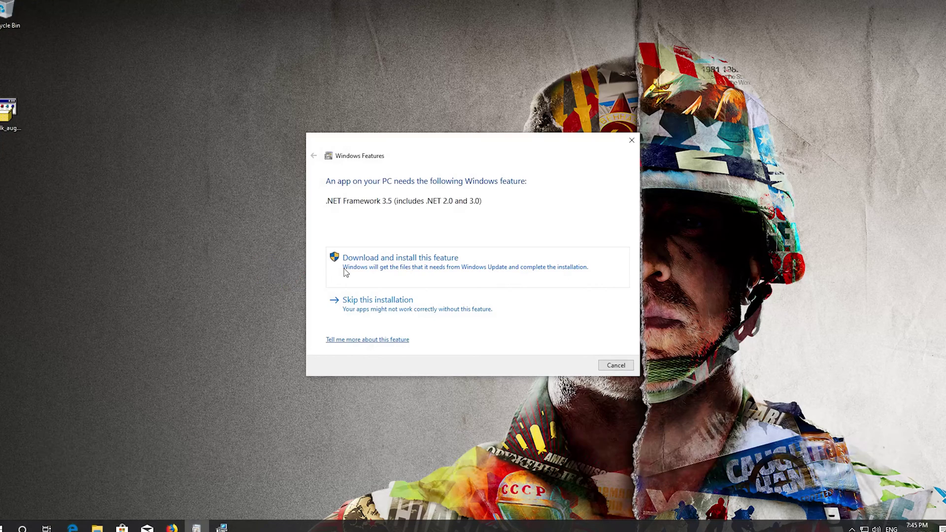
{"action": "left_click", "coordinate": [349, 271]}
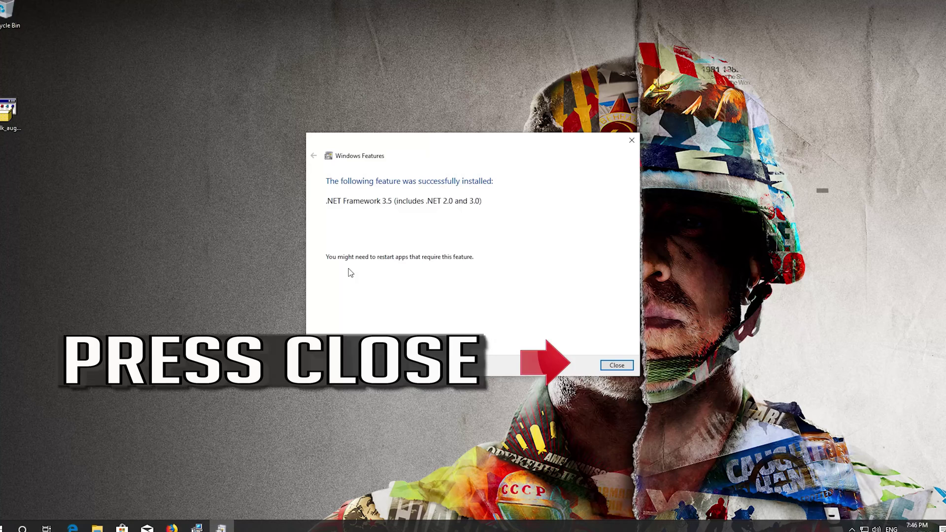
{"action": "left_click", "coordinate": [622, 368]}
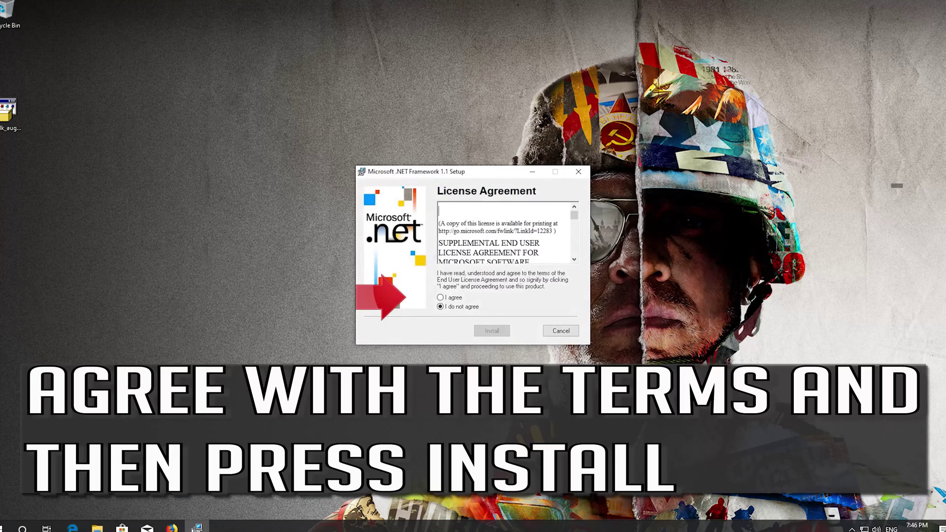
Agree to the .NET Framework 1.1 license and install it to completion.
{"action": "left_click", "coordinate": [440, 298]}
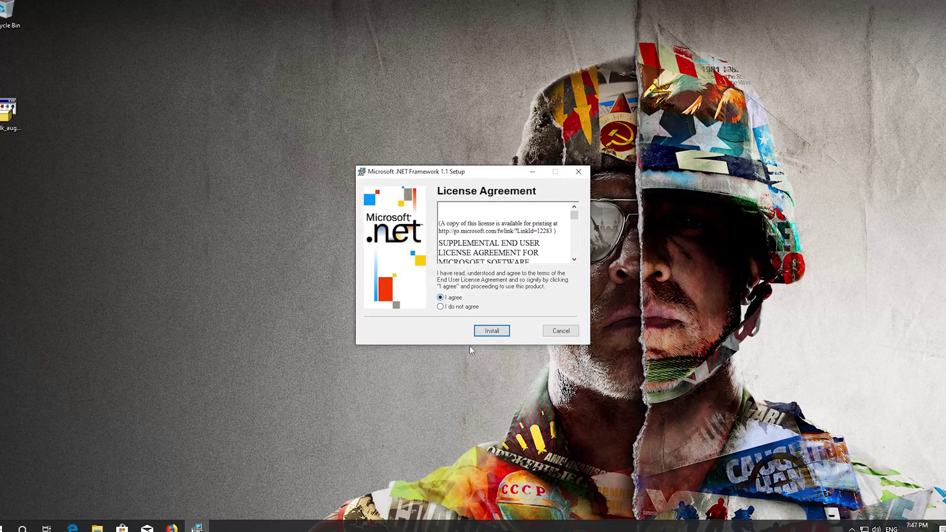
{"action": "left_click", "coordinate": [491, 331]}
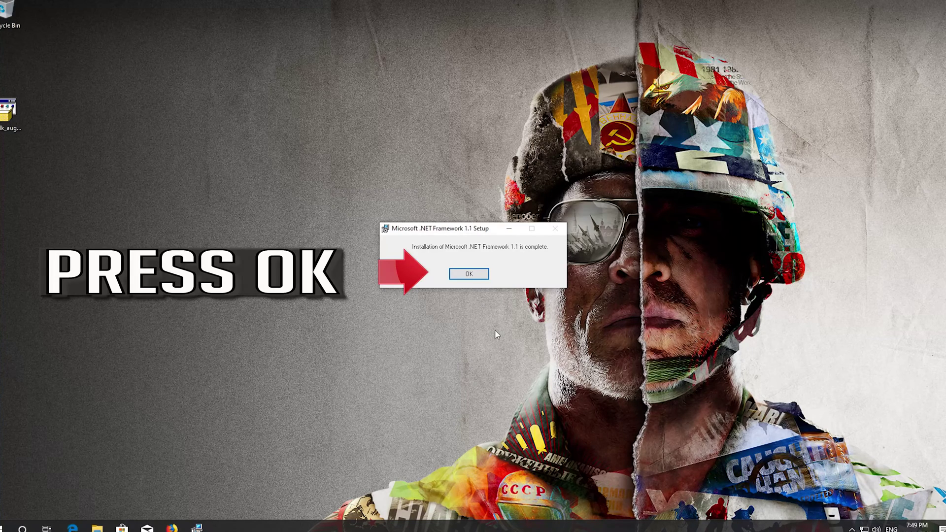
{"action": "left_click", "coordinate": [469, 274]}
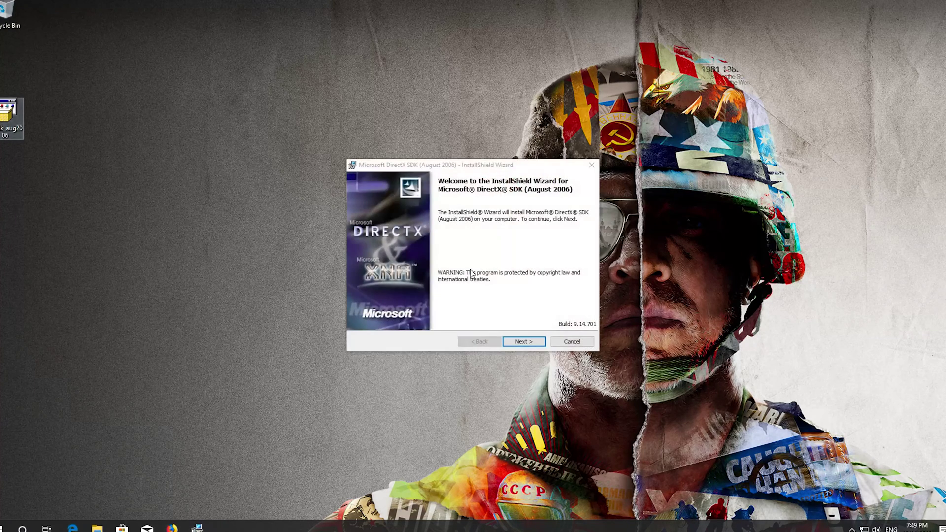
Accept the DirectX SDK license terms in the InstallShield Wizard.
{"action": "left_click", "coordinate": [530, 345]}
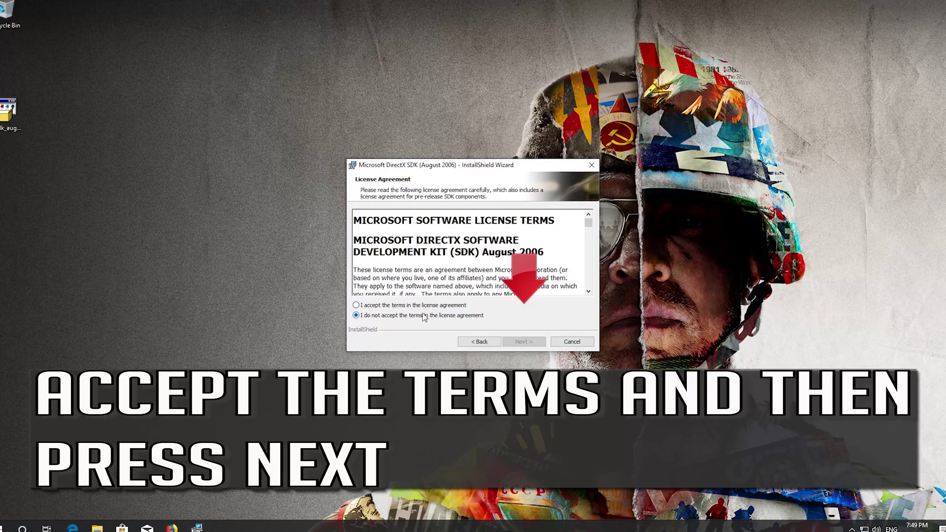
{"action": "left_click", "coordinate": [360, 306]}
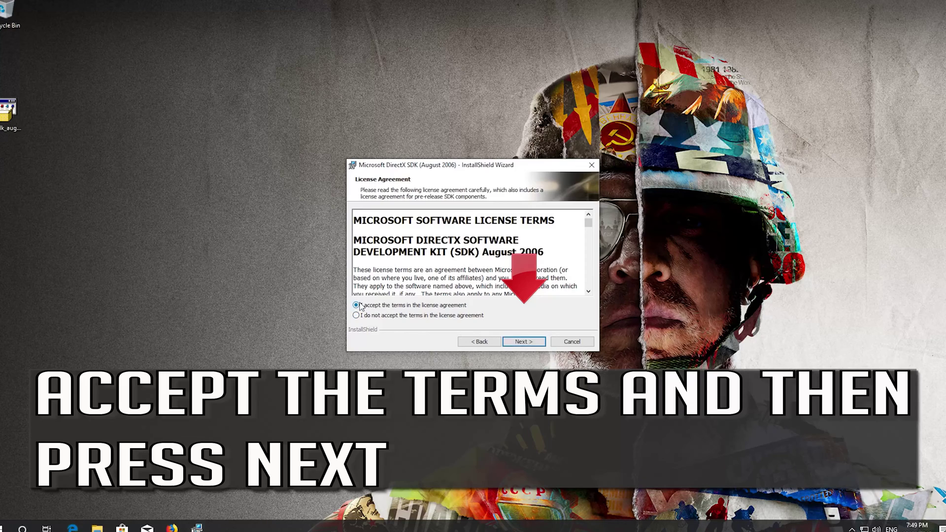
{"action": "left_click", "coordinate": [534, 346]}
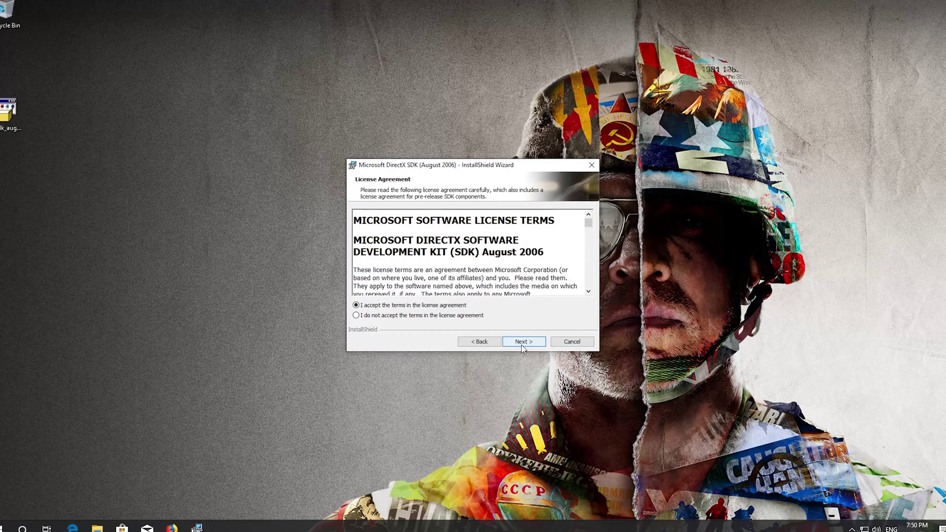
Keep the default Custom Setup features and begin installing the August 2006 SDK.
{"action": "left_click", "coordinate": [523, 347]}
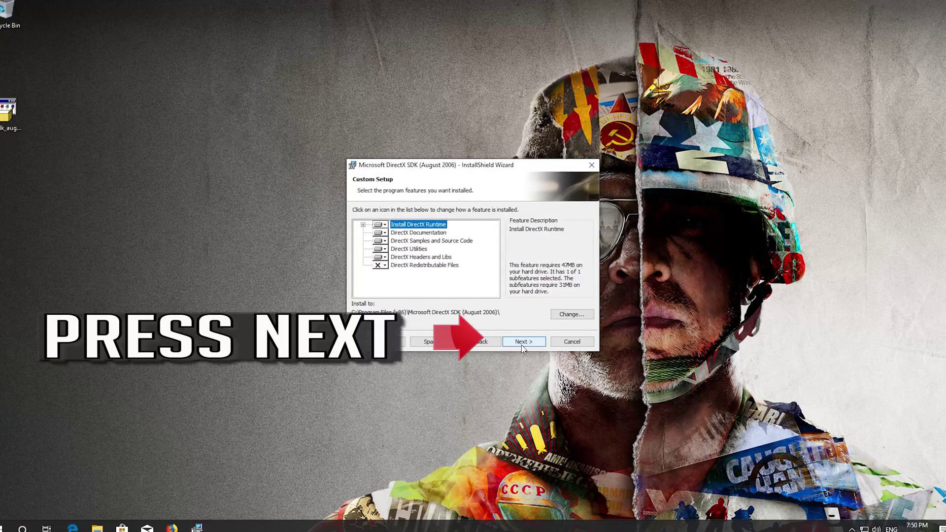
{"action": "left_click", "coordinate": [524, 347]}
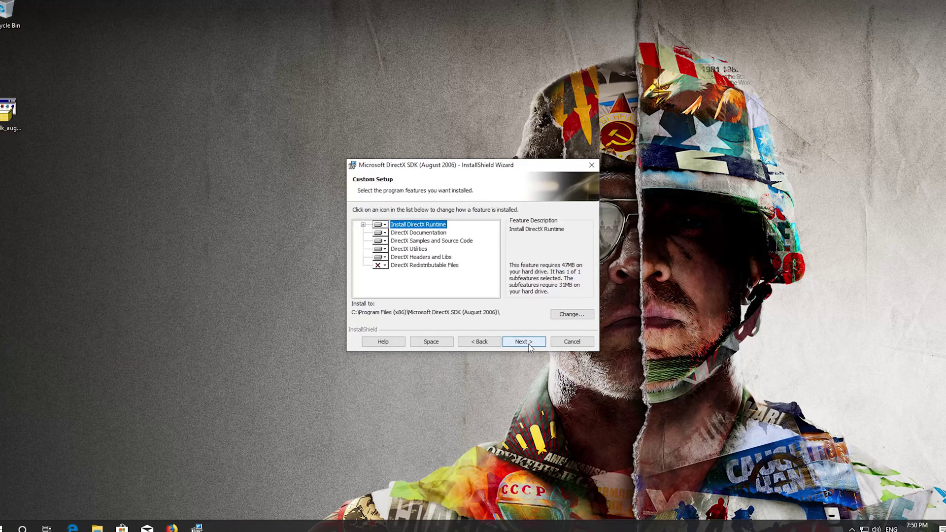
{"action": "left_click", "coordinate": [524, 342]}
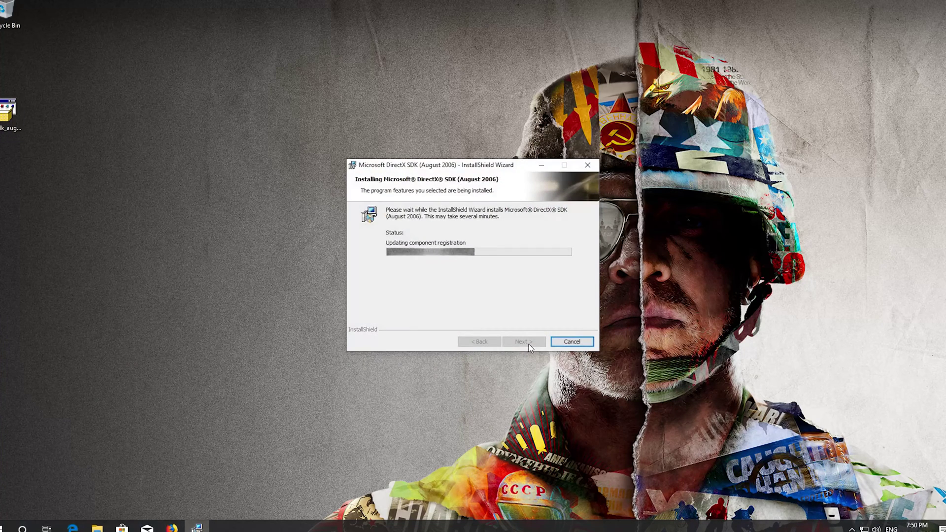